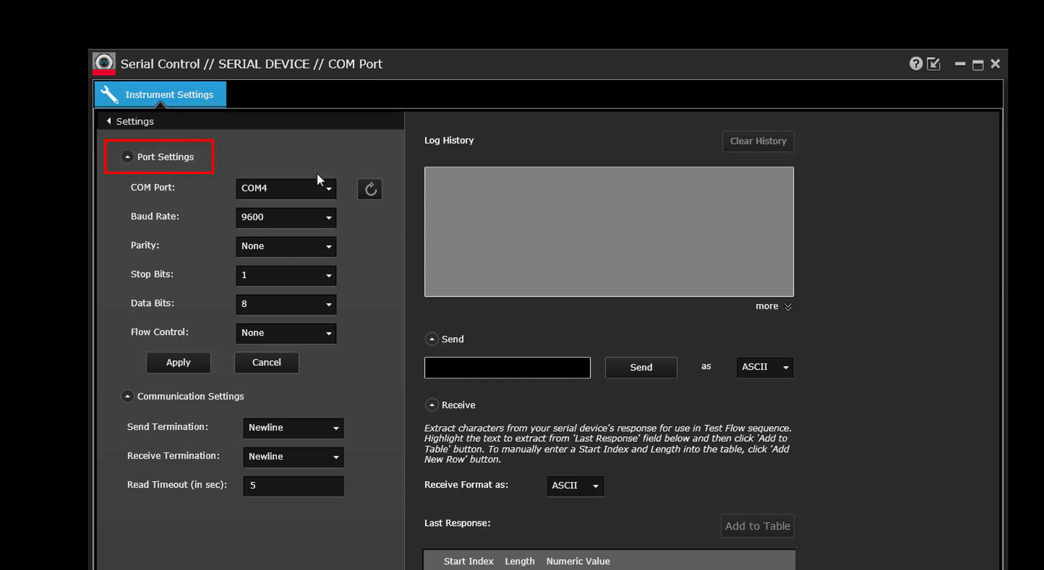
# Step: Connect on COM5 at 9600 baud, parity None, with RTS/CTS flow control, and apply
pyautogui.click(326, 190)
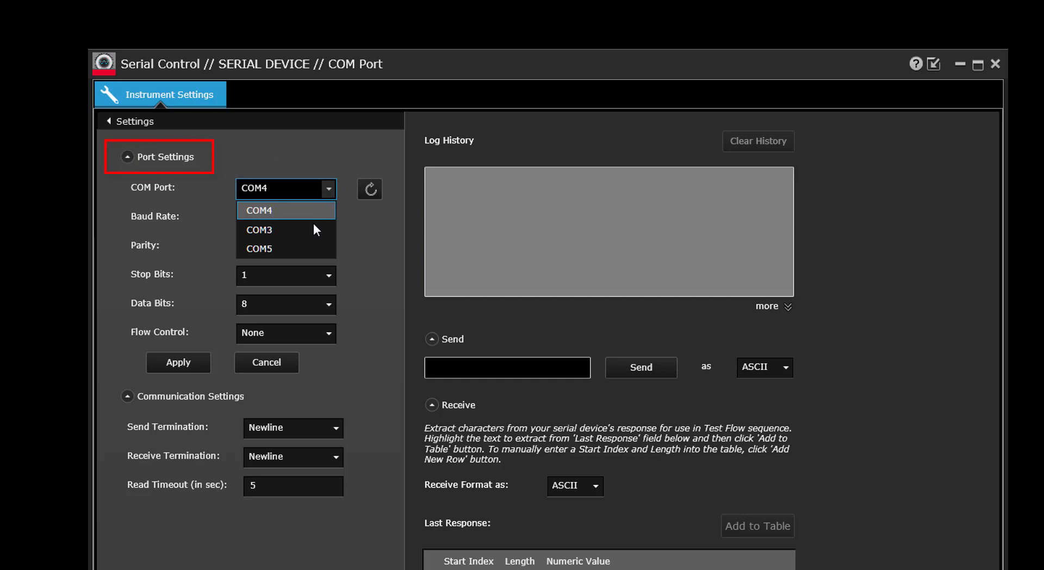
pyautogui.click(309, 249)
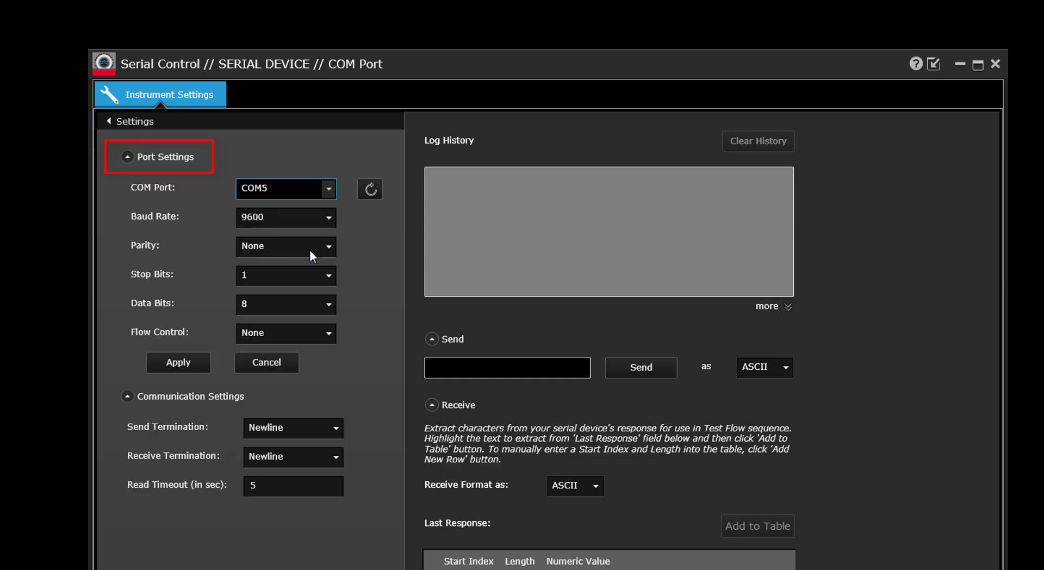
pyautogui.click(308, 217)
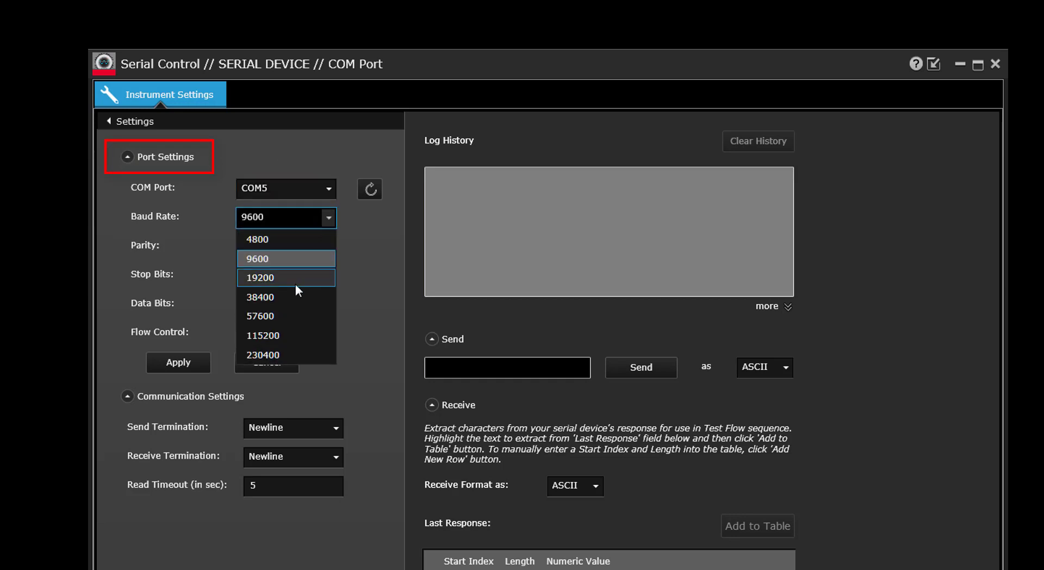
pyautogui.click(279, 259)
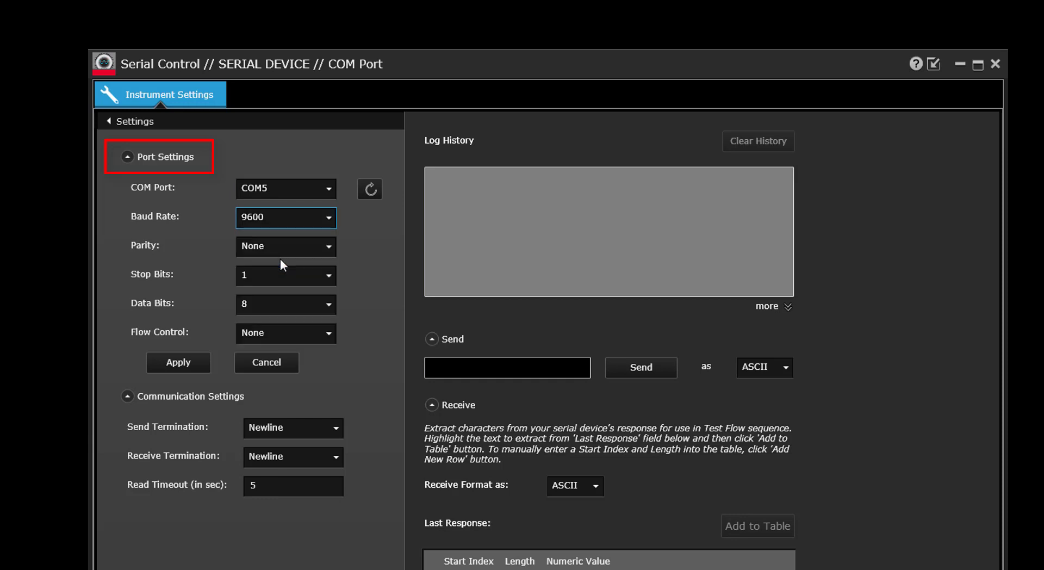
pyautogui.click(290, 248)
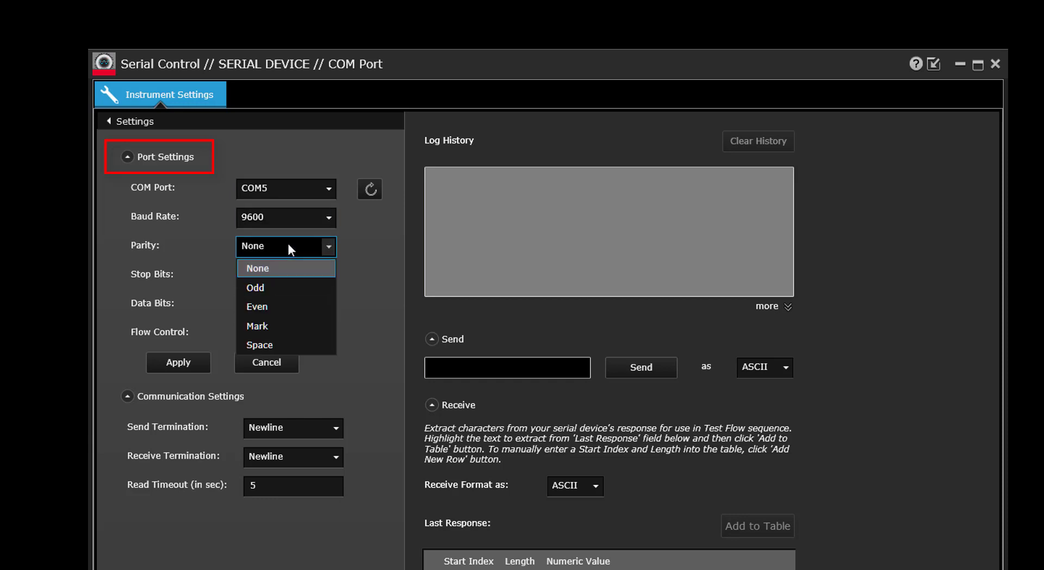
pyautogui.click(288, 246)
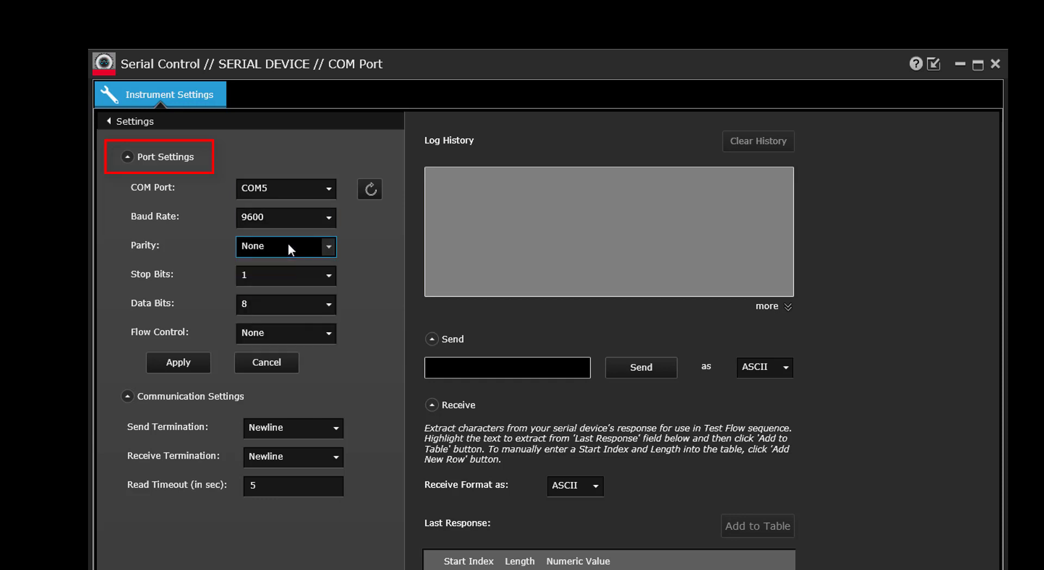
pyautogui.click(268, 336)
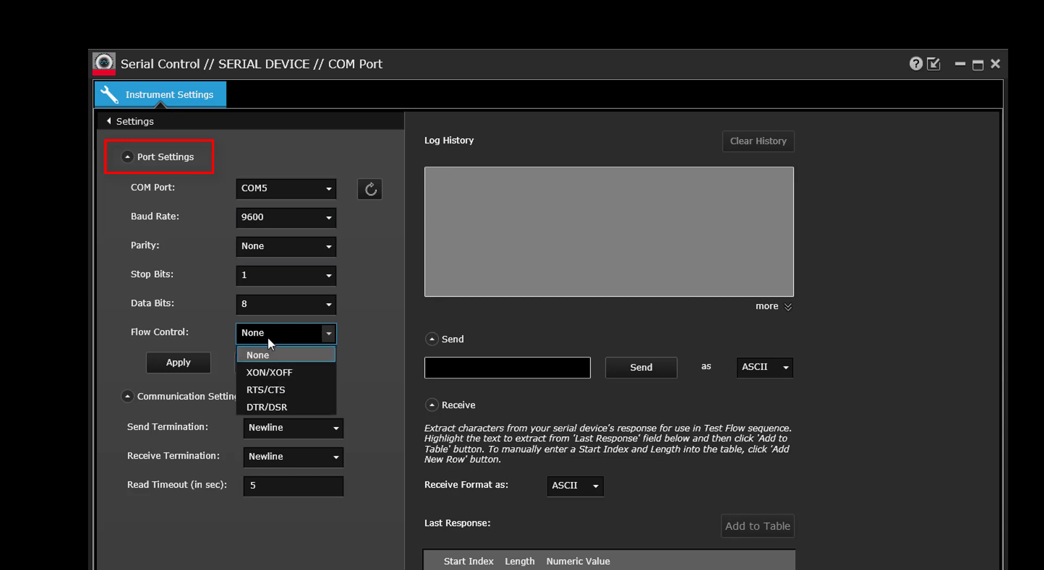
pyautogui.click(275, 389)
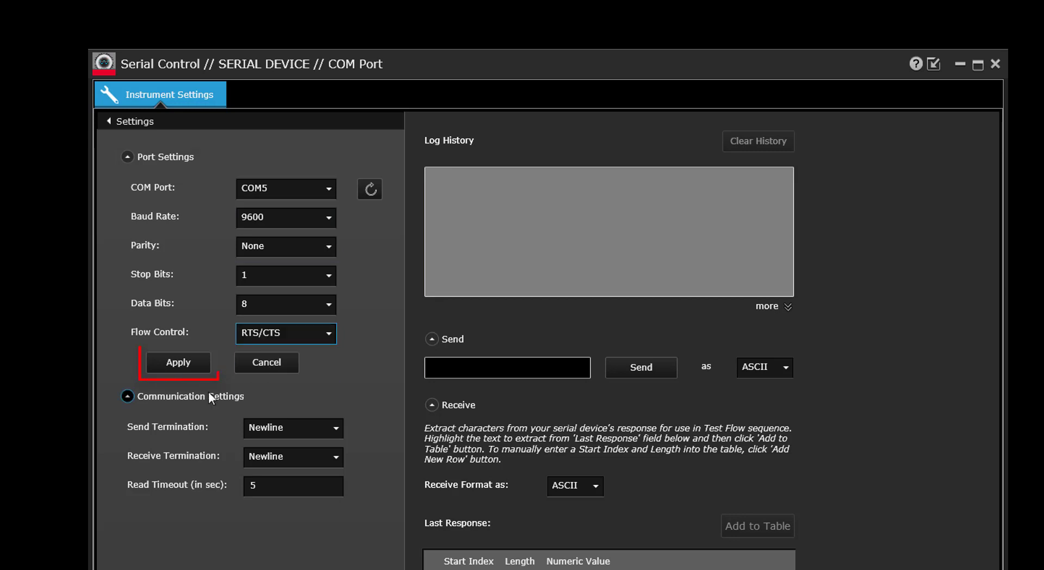
pyautogui.click(170, 366)
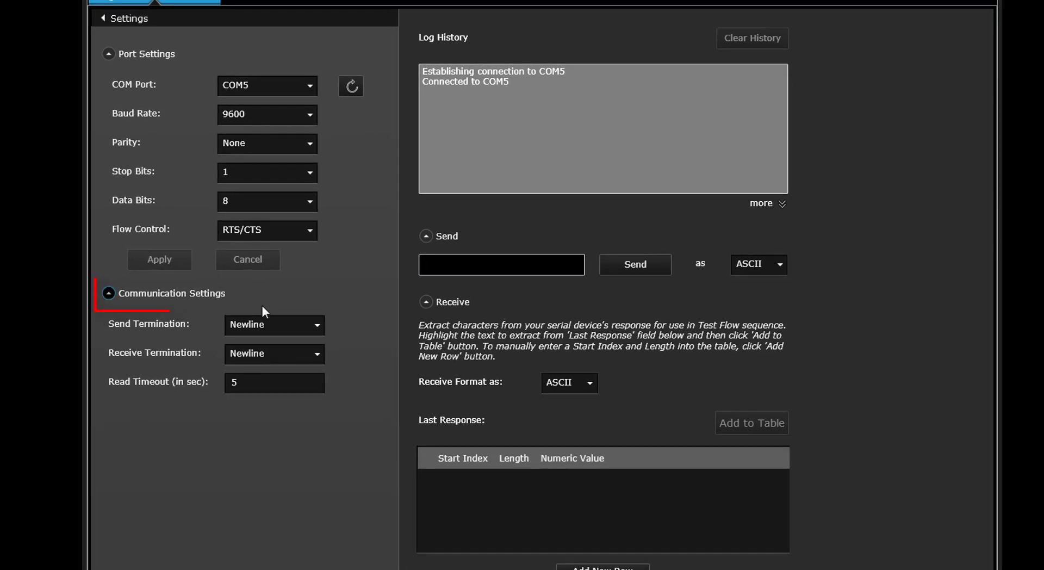
pyautogui.click(272, 323)
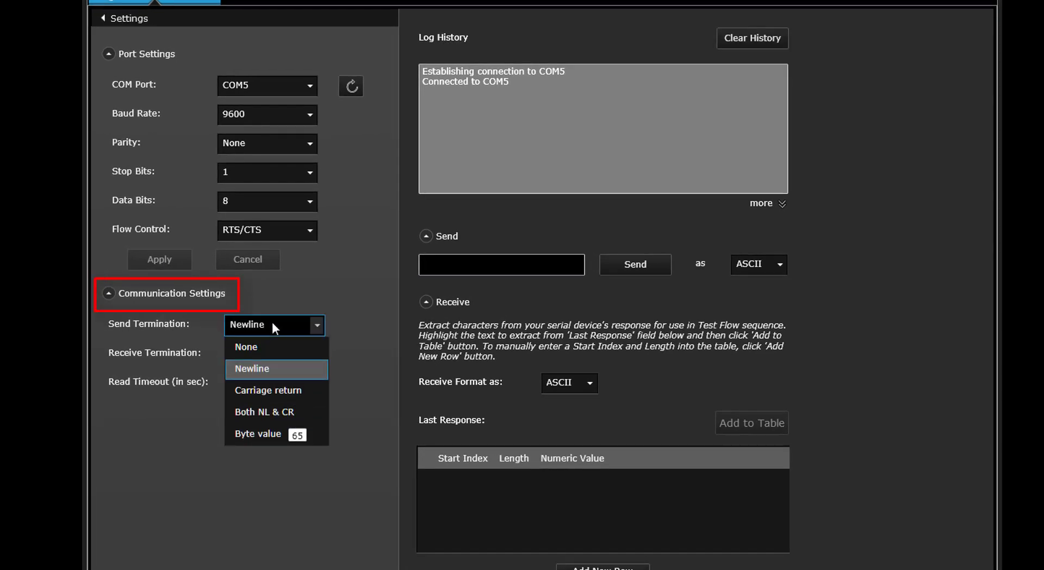
pyautogui.click(272, 323)
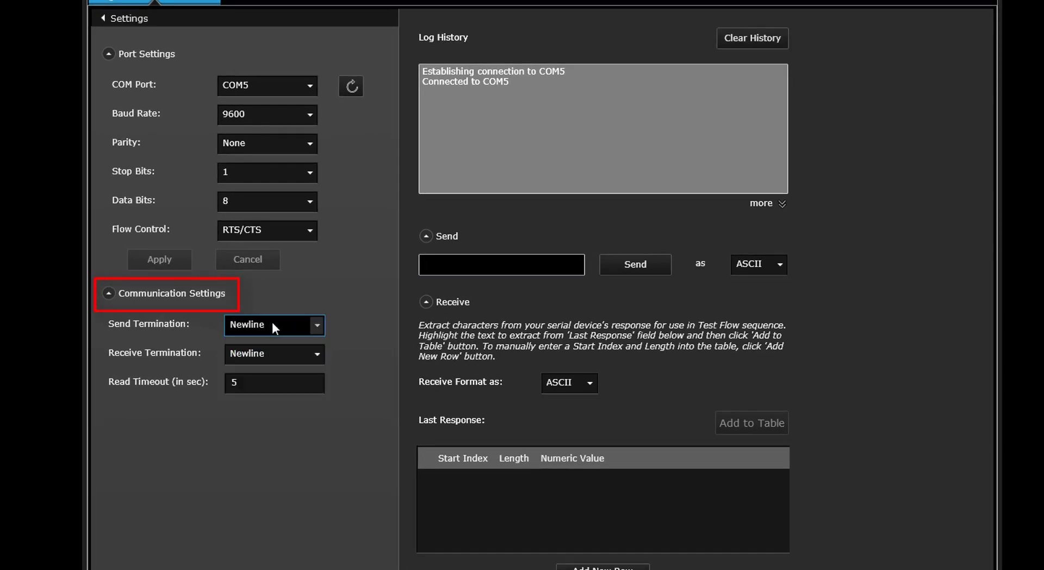
pyautogui.click(291, 357)
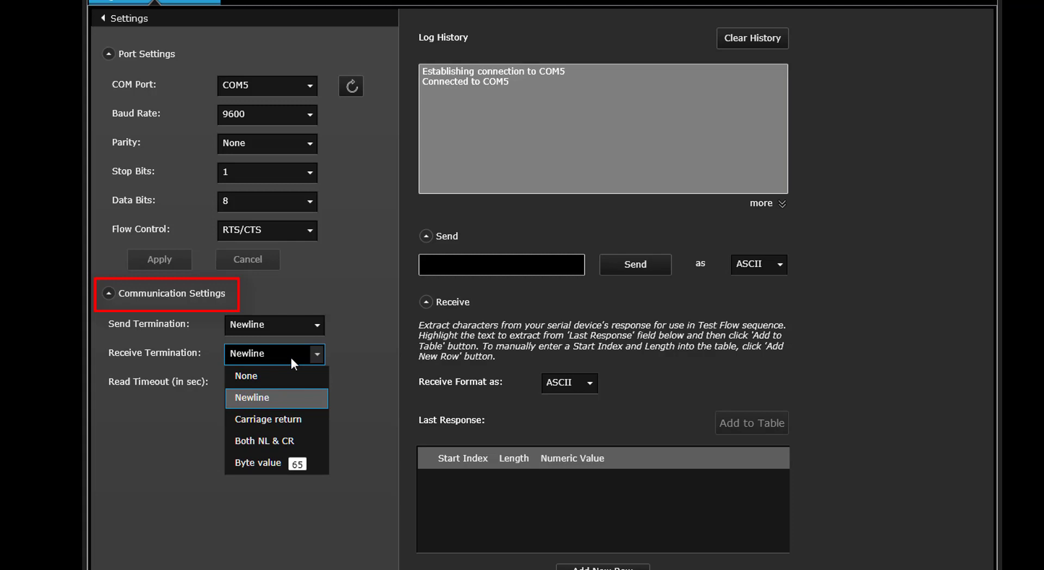
pyautogui.click(292, 357)
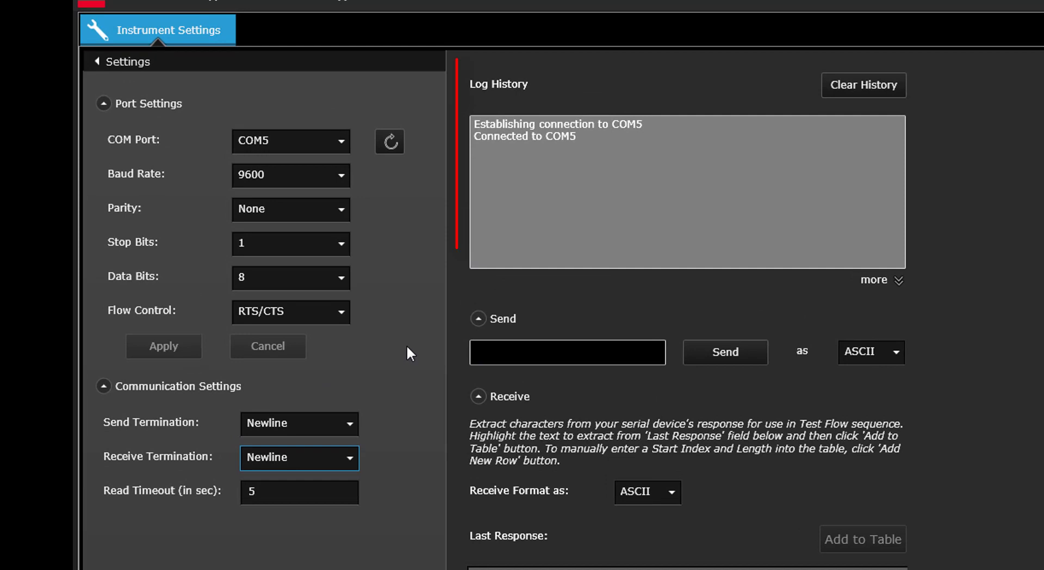
# Step: Enter 'Hello World' in the send field, leaving the send format on ASCII
pyautogui.click(475, 352)
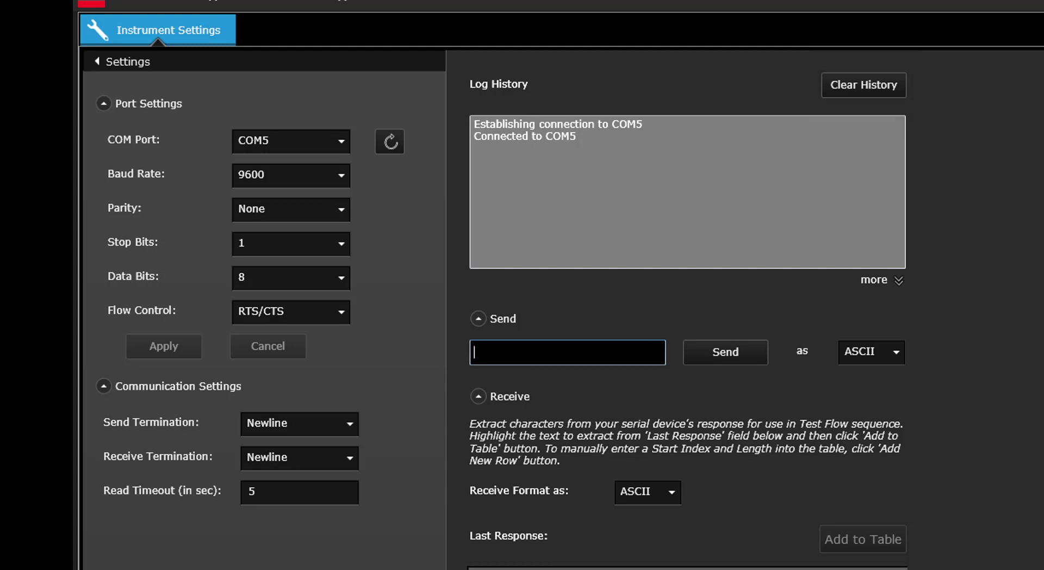
pyautogui.write('Hell')
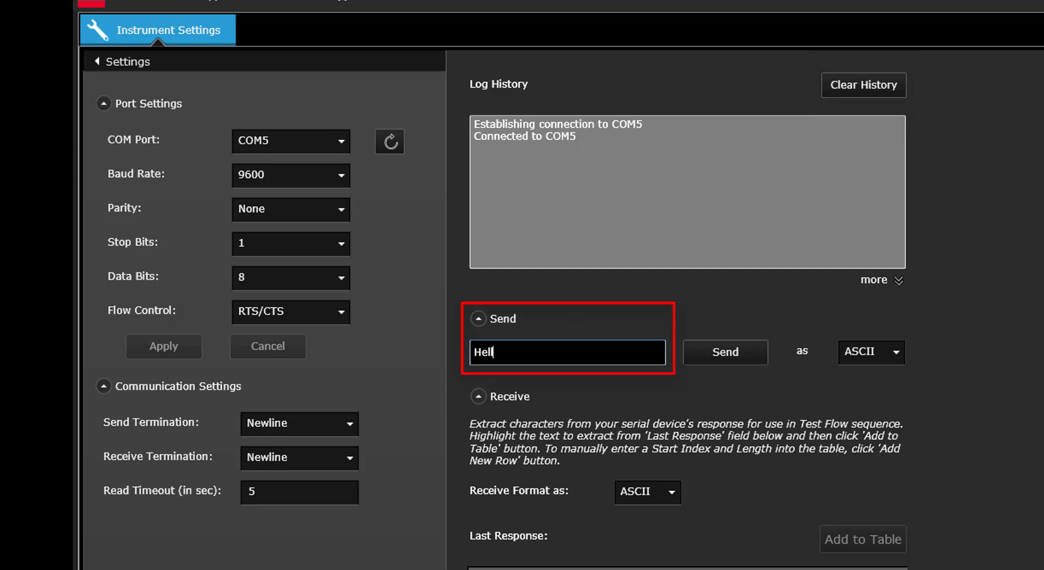
pyautogui.write('o World')
pyautogui.click(895, 353)
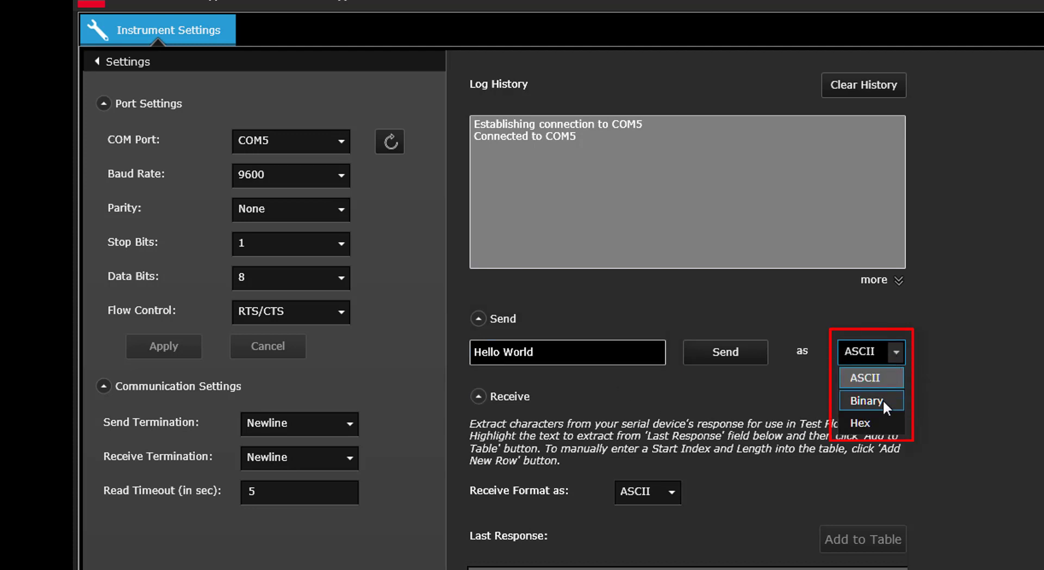
pyautogui.click(873, 380)
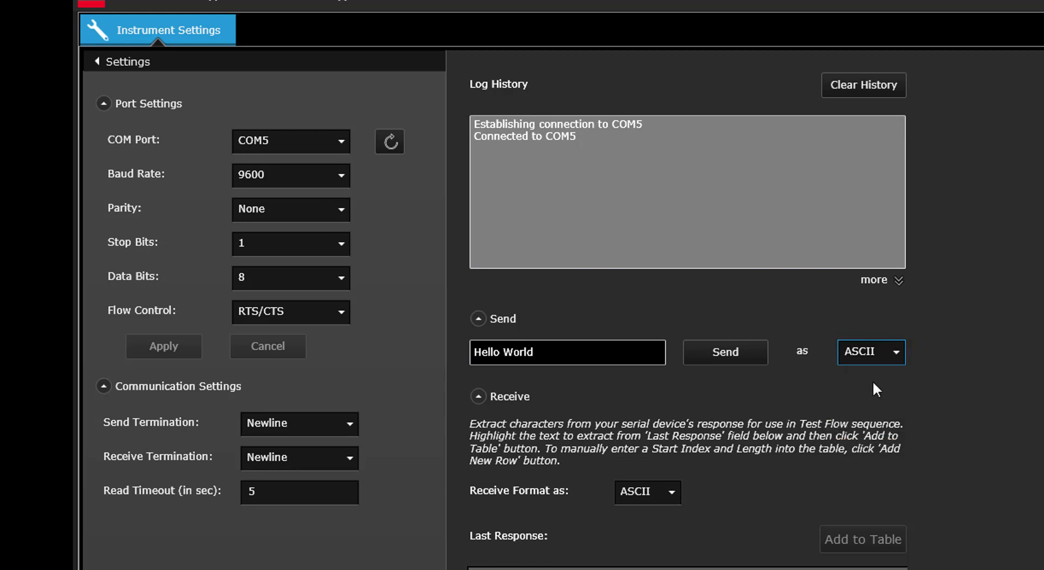
# Step: Send 'Hello World' and keep ASCII as the receive format for the echoed reply
pyautogui.click(730, 352)
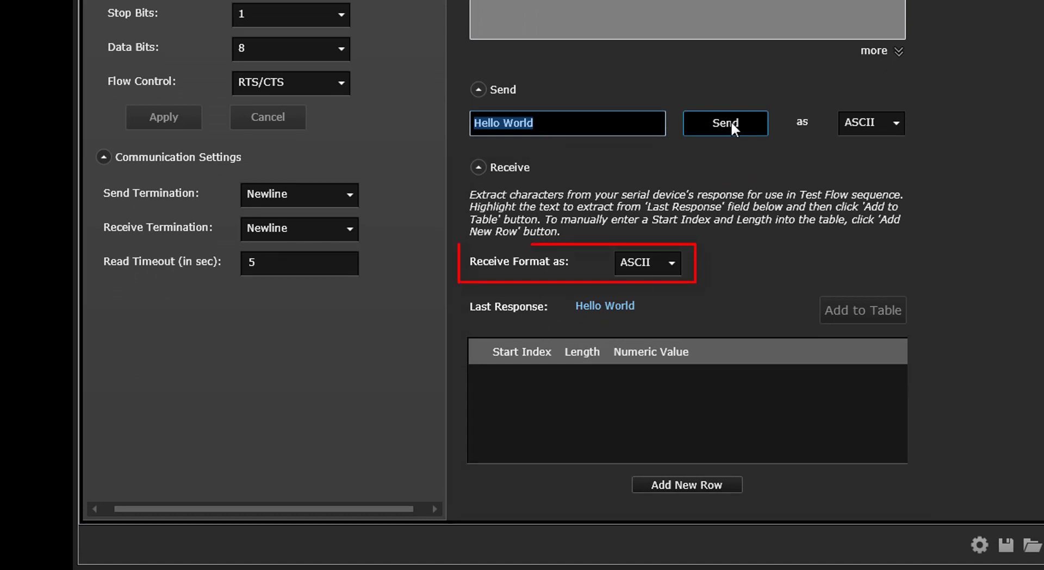
pyautogui.click(670, 270)
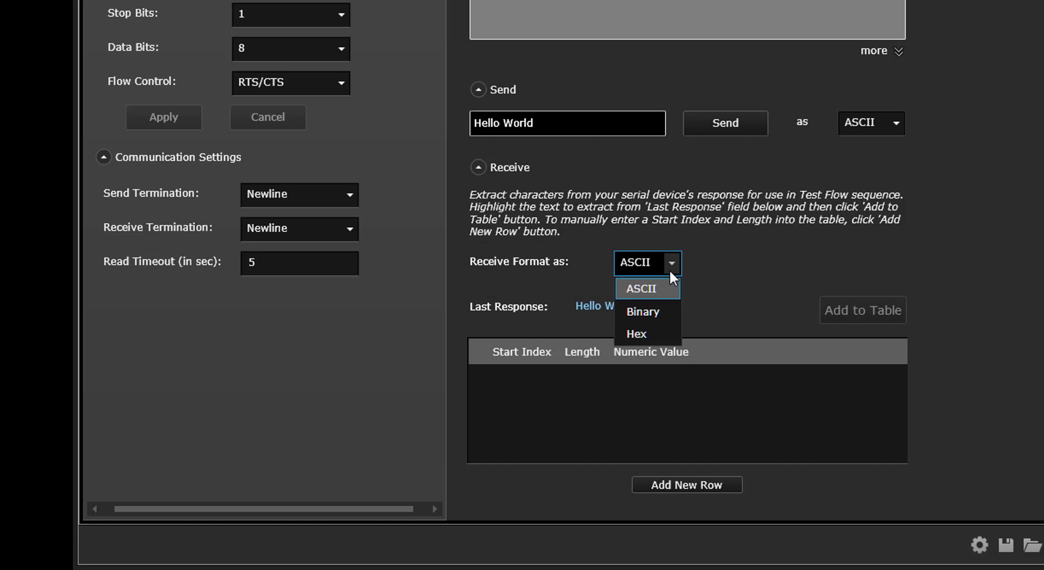
pyautogui.click(670, 270)
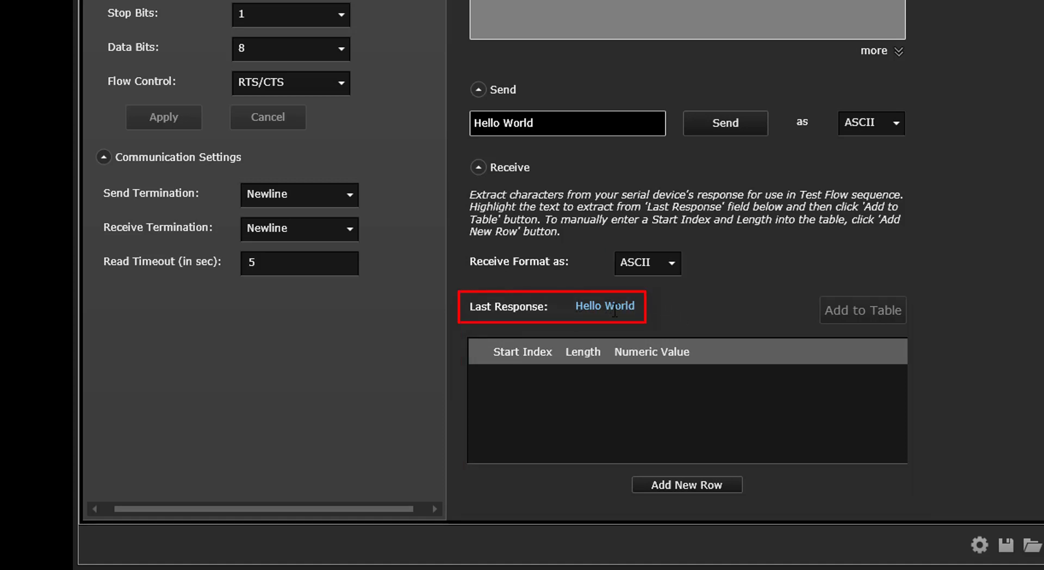
# Step: Extract 'orld' as a row (start 7, length 4); add a second row, set it to 2/3, then delete it
pyautogui.moveTo(614, 306); pyautogui.dragTo(635, 310)
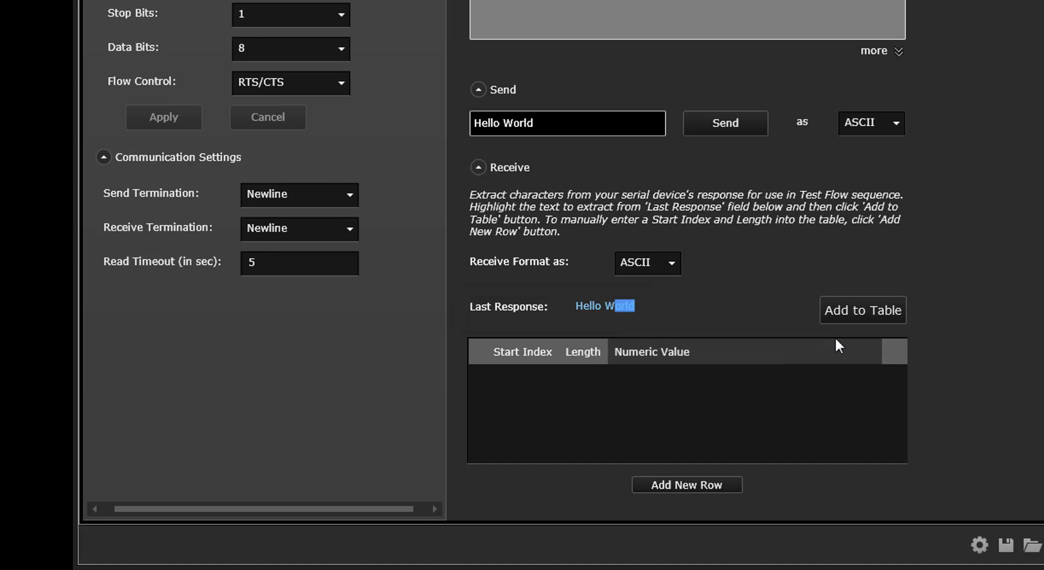
pyautogui.click(862, 310)
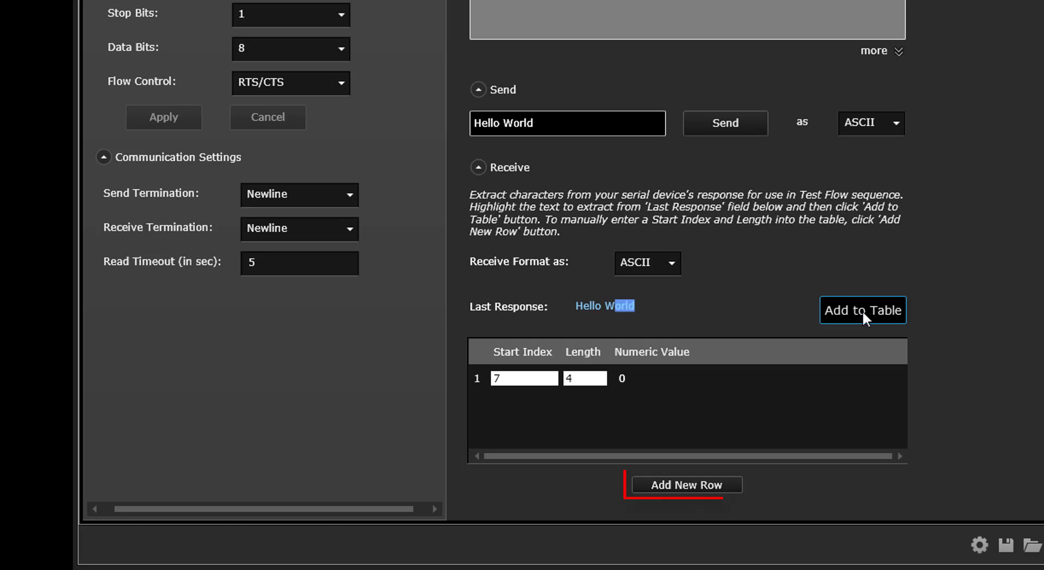
pyautogui.click(717, 482)
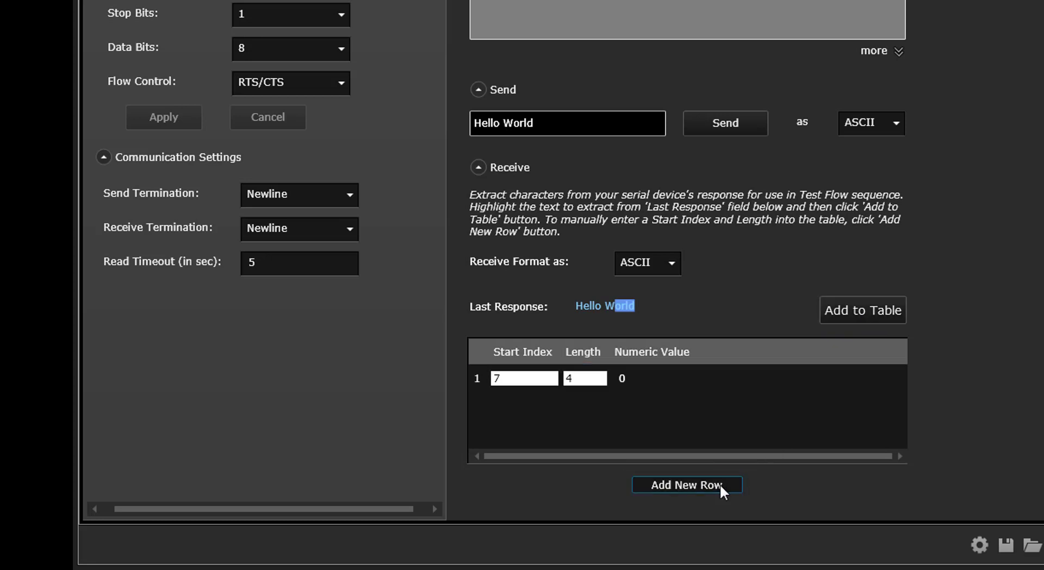
pyautogui.click(544, 406)
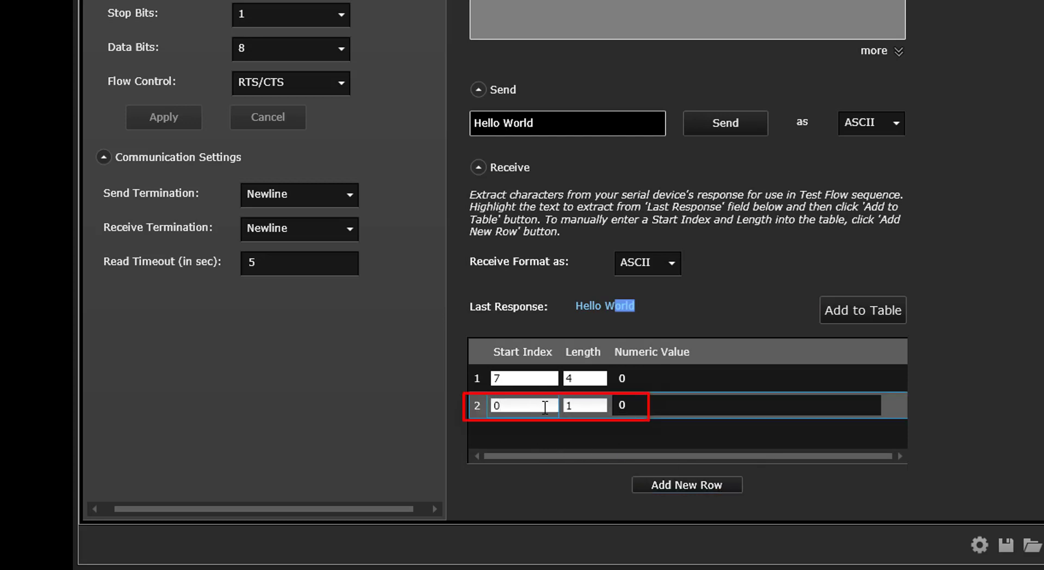
pyautogui.press('BackSpace')
pyautogui.write('2')
pyautogui.click(581, 403)
pyautogui.write('3')
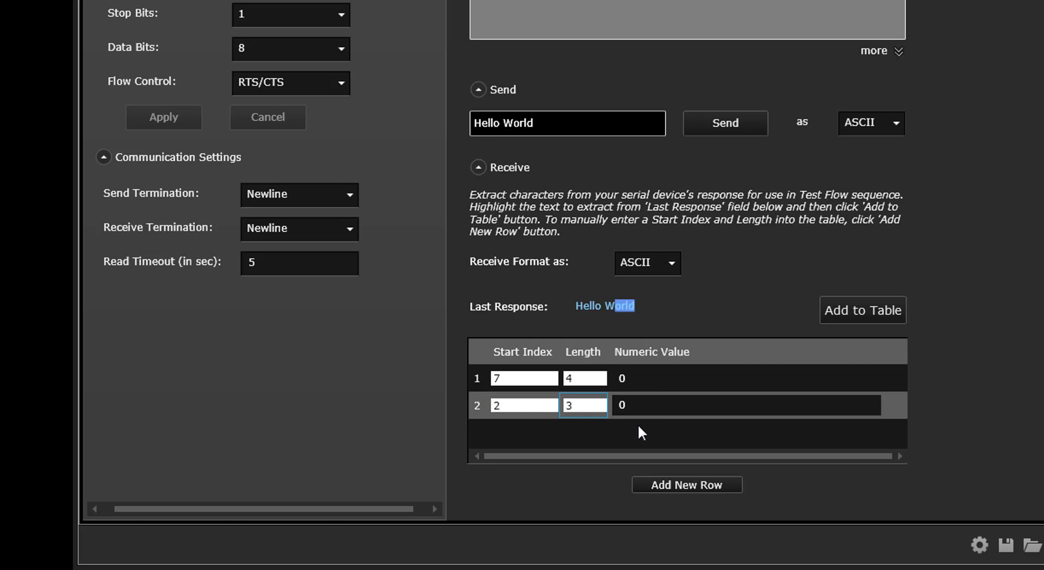
pyautogui.moveTo(886, 407)
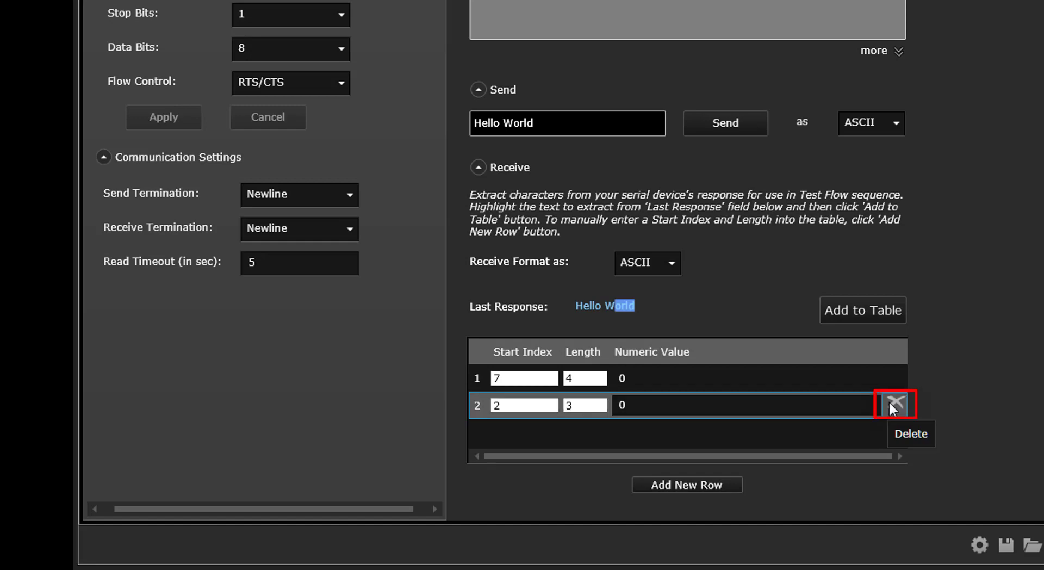
pyautogui.click(892, 404)
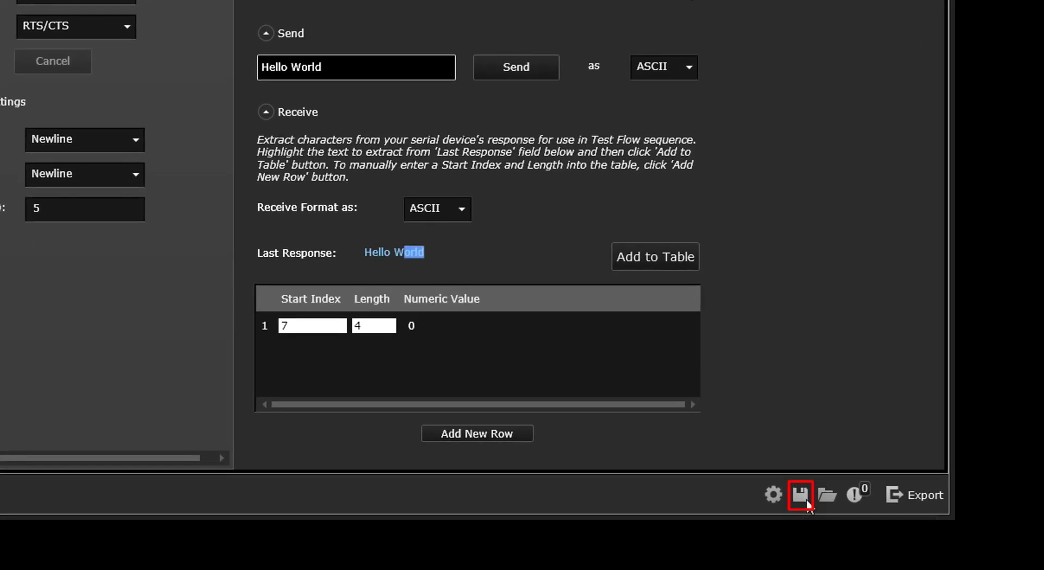
# Step: Bring up the toolbar's save menu listing Commands and instrument state
pyautogui.click(808, 503)
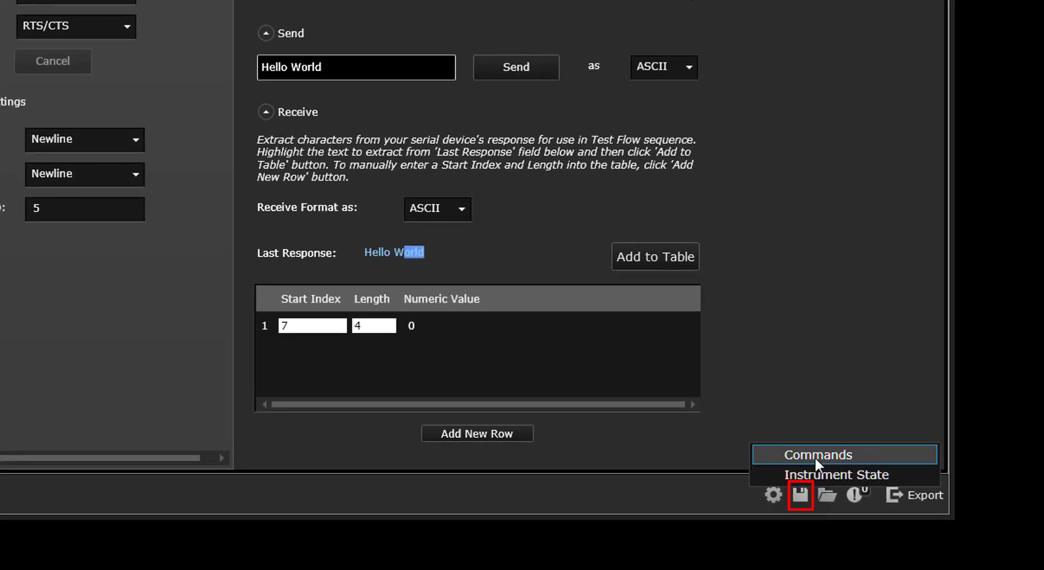